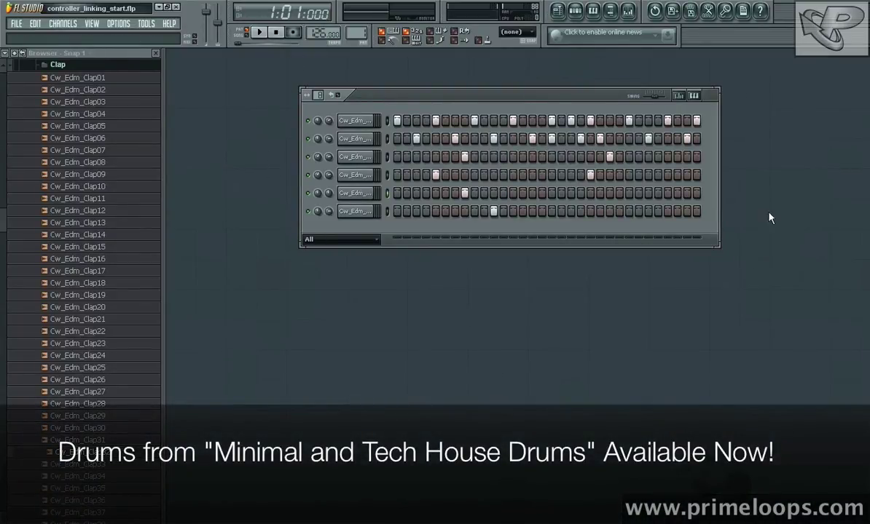
Step: Audition the drum beat, then open the Mixer and arrange it above the drum pattern
key("space")
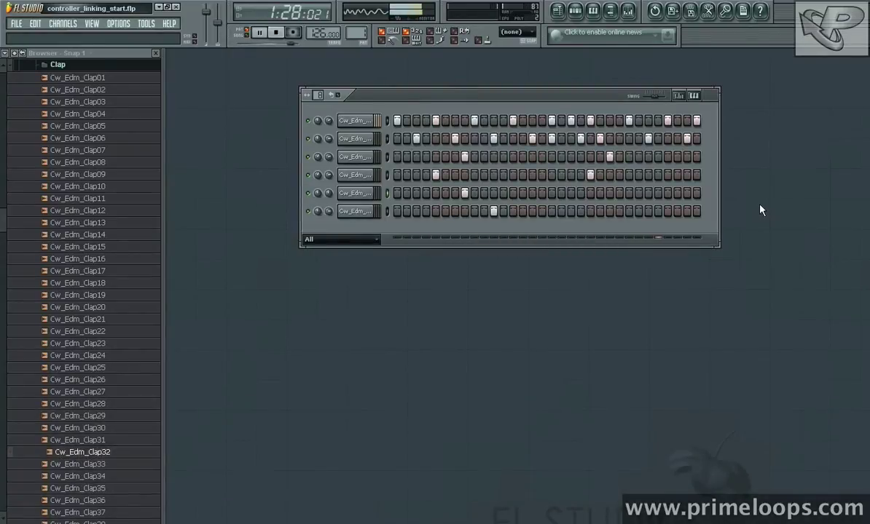
key("space")
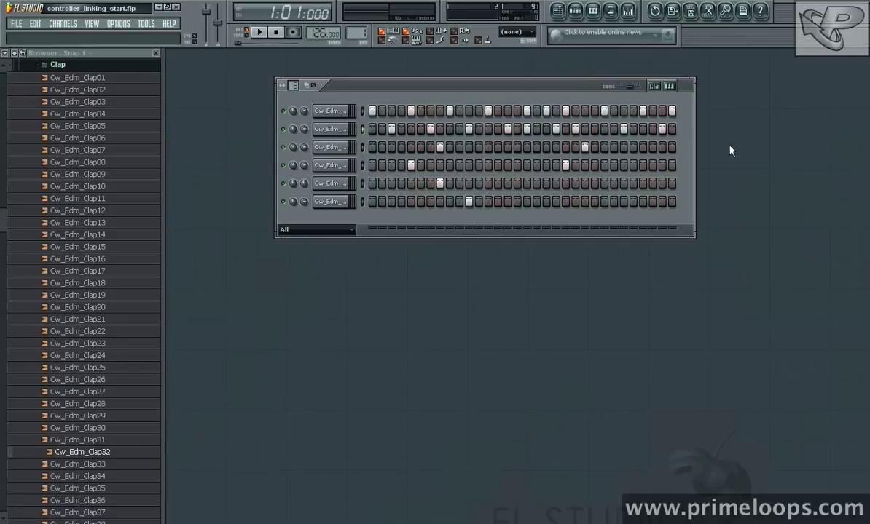
left_click(627, 8)
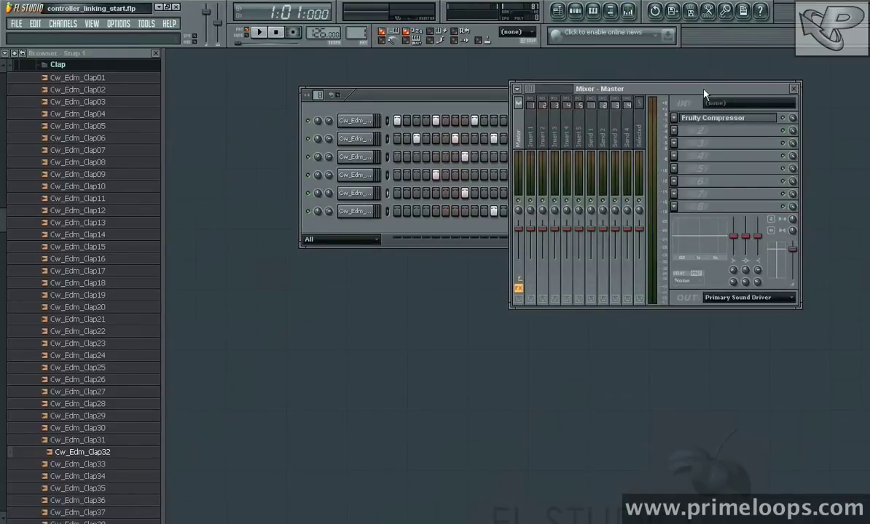
left_click_drag(704, 94, 559, 85)
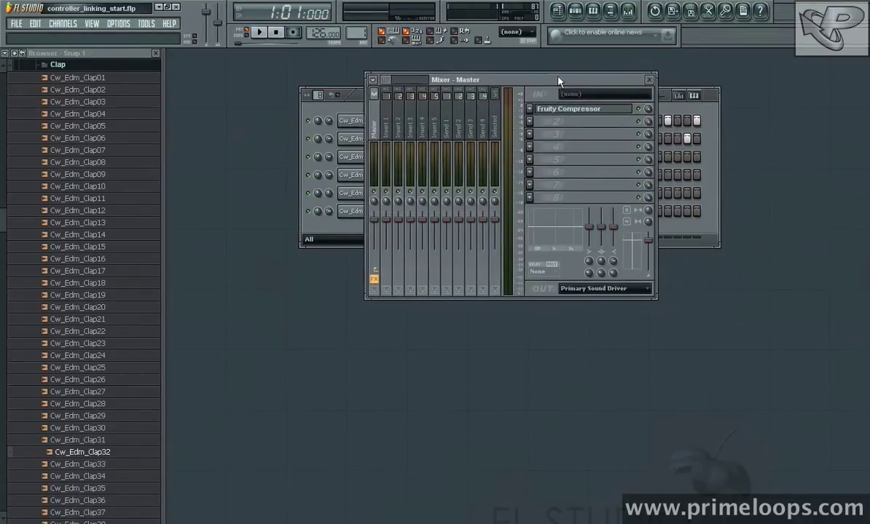
left_click(435, 125)
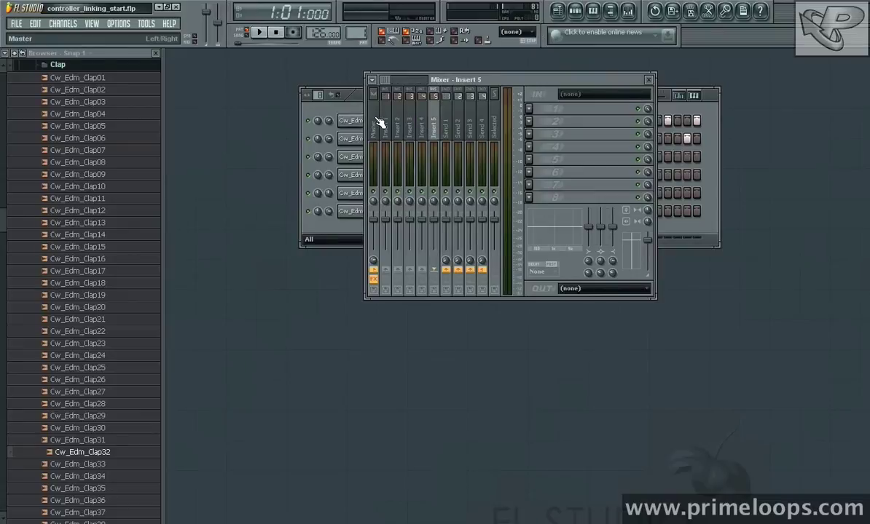
left_click(378, 123)
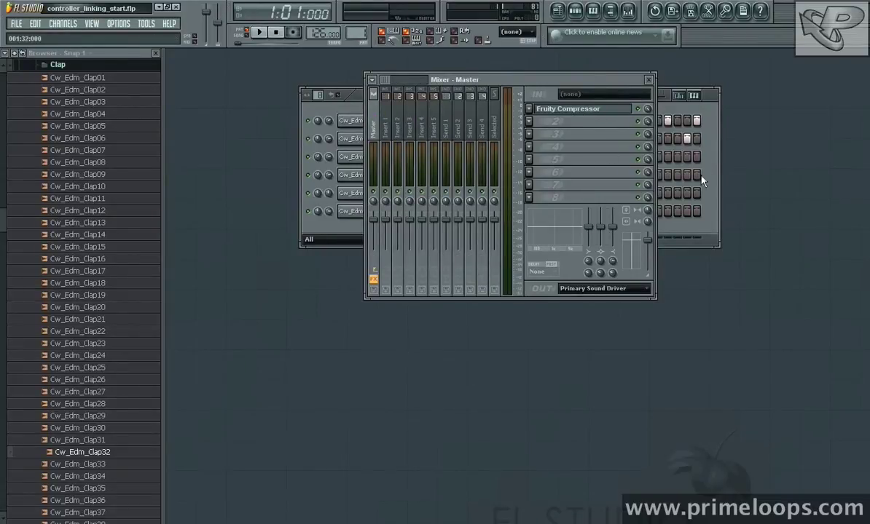
left_click_drag(667, 95, 656, 322)
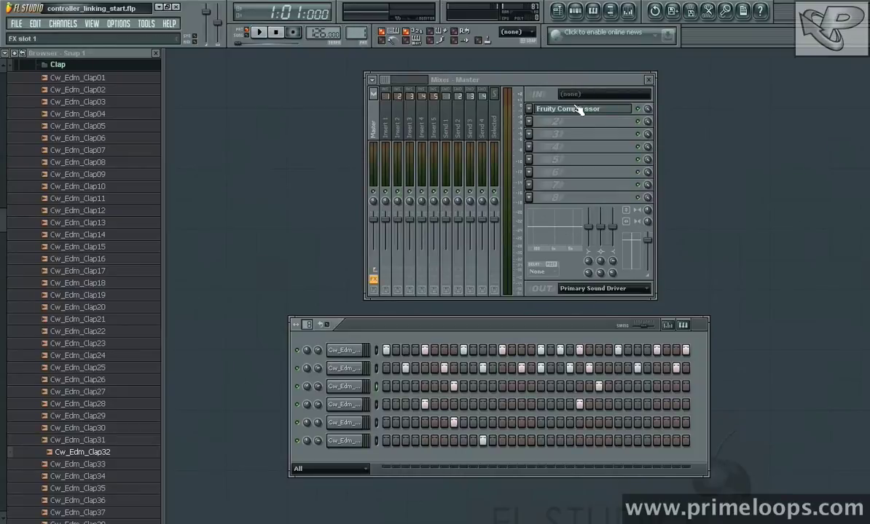
Step: Load Fruity Reeverb 2 in slot 1 and Fruity Delay 2 in slot 2 of Insert 1
left_click(387, 126)
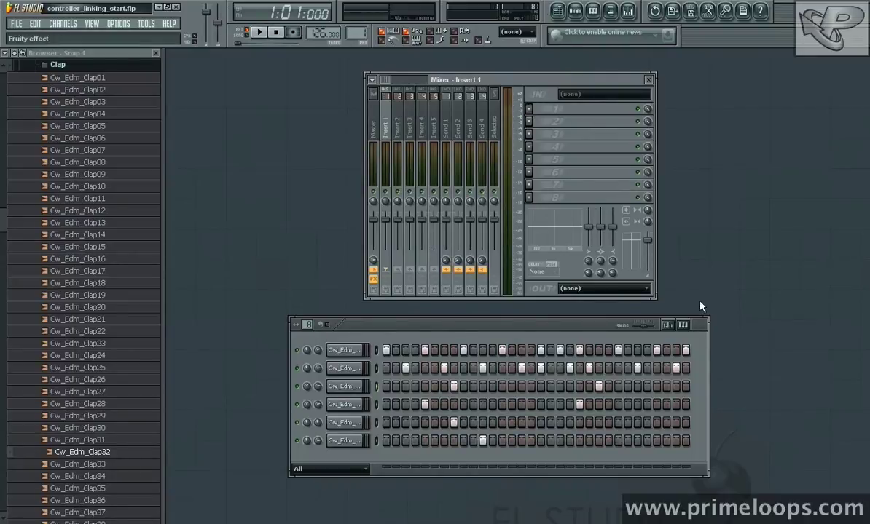
left_click(681, 443)
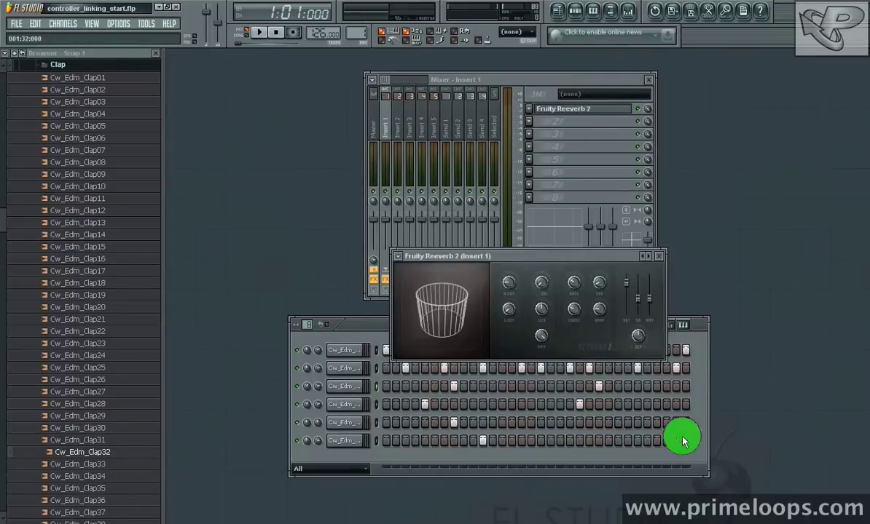
left_click(528, 125)
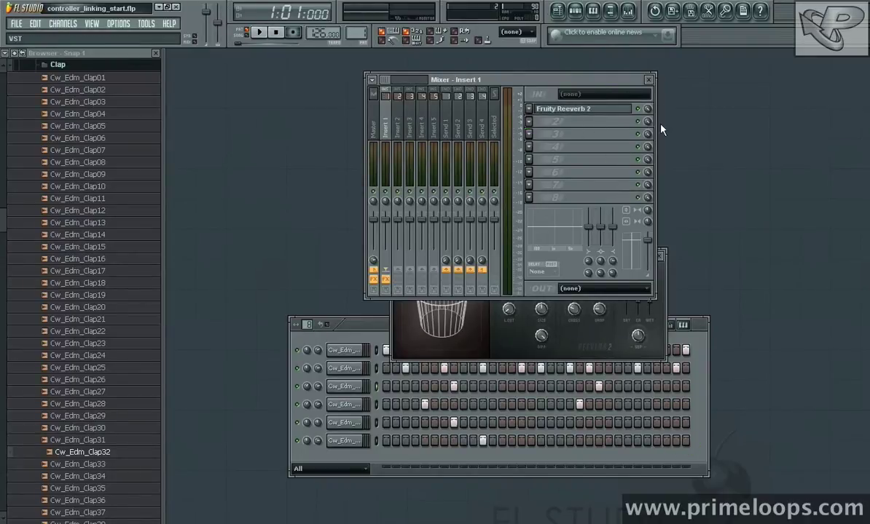
left_click(674, 182)
Step: Arrange the reverb and delay windows beside the mixer and open Cw_Edm_Ch19's channel settings
left_click(617, 317)
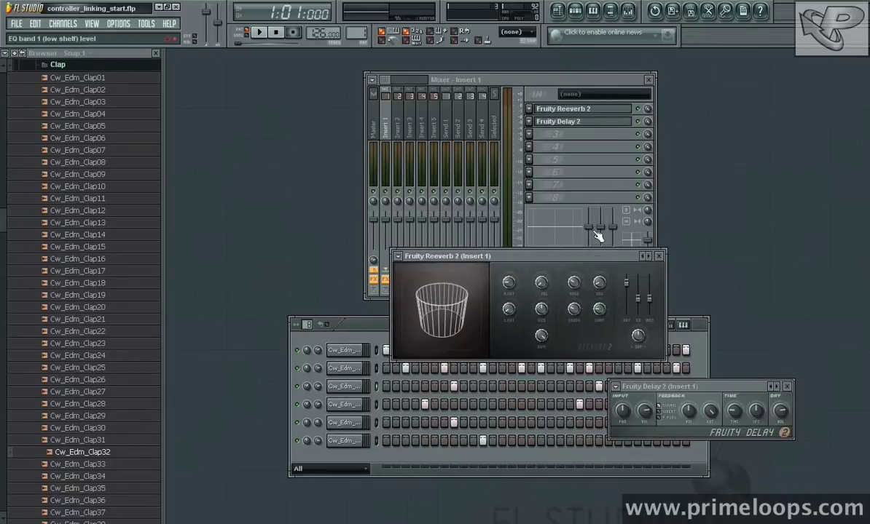
left_click_drag(588, 255, 456, 170)
left_click_drag(731, 387, 671, 175)
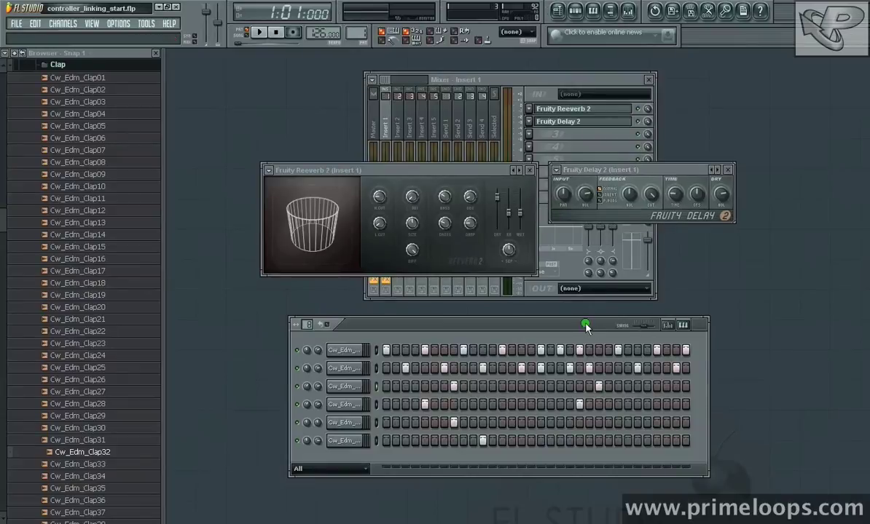
left_click(344, 350)
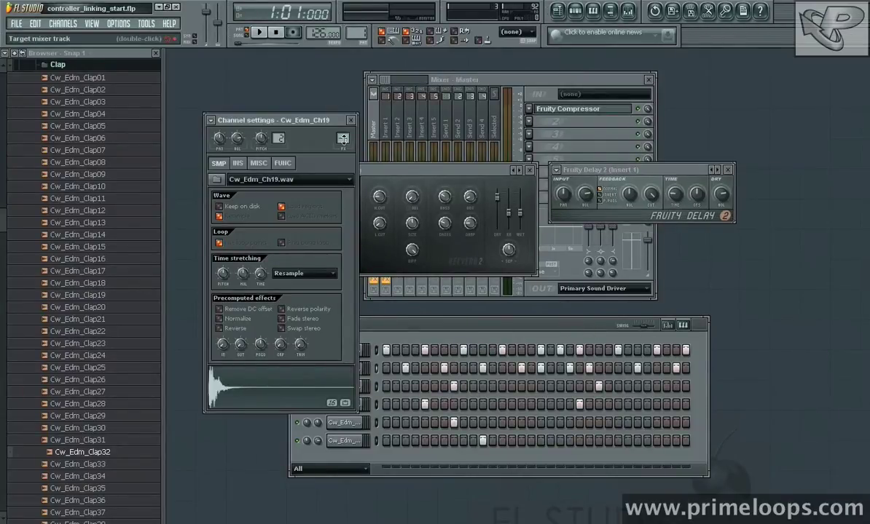
left_click_drag(342, 137, 349, 95)
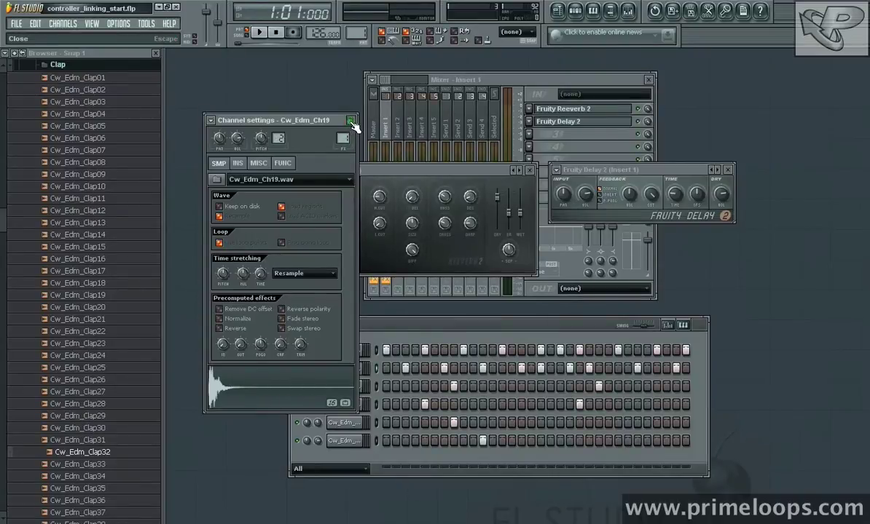
left_click(350, 120)
key("space")
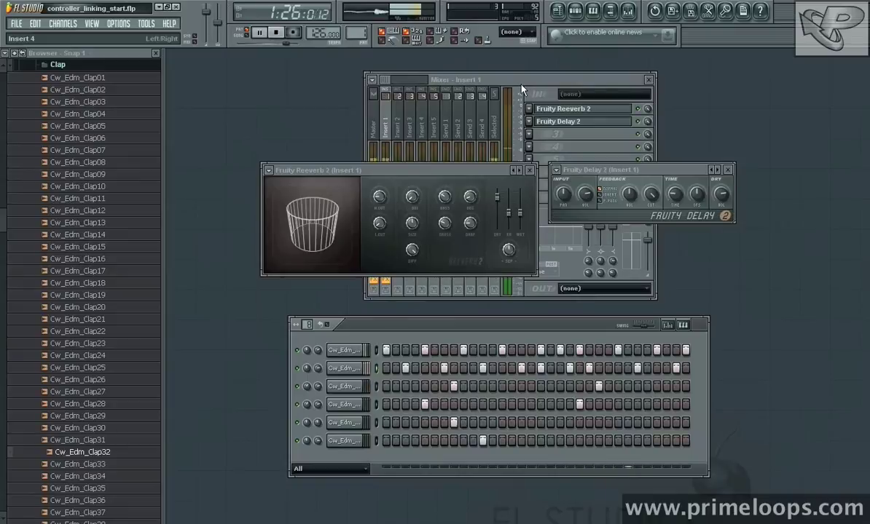
key("space")
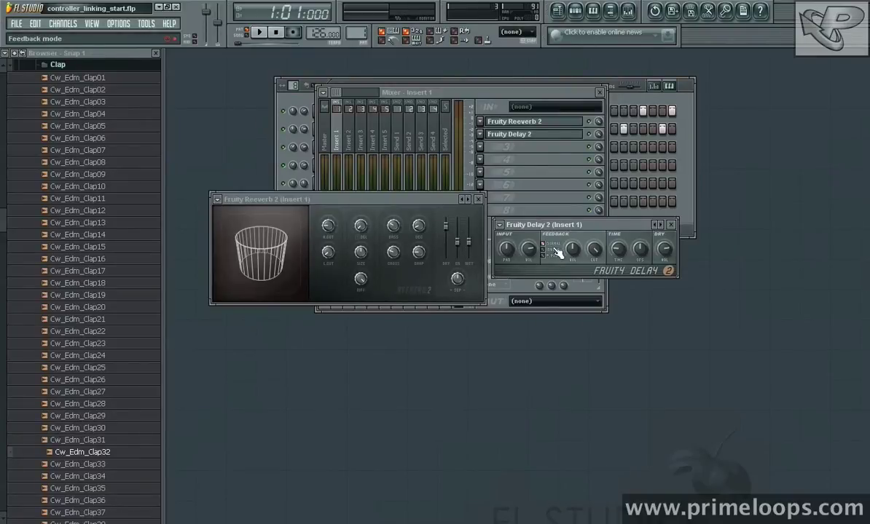
Step: Set the Fruity Delay 2 time to 1:10 and play the beat to hear it
right_click(664, 252)
key("space")
left_click(639, 249)
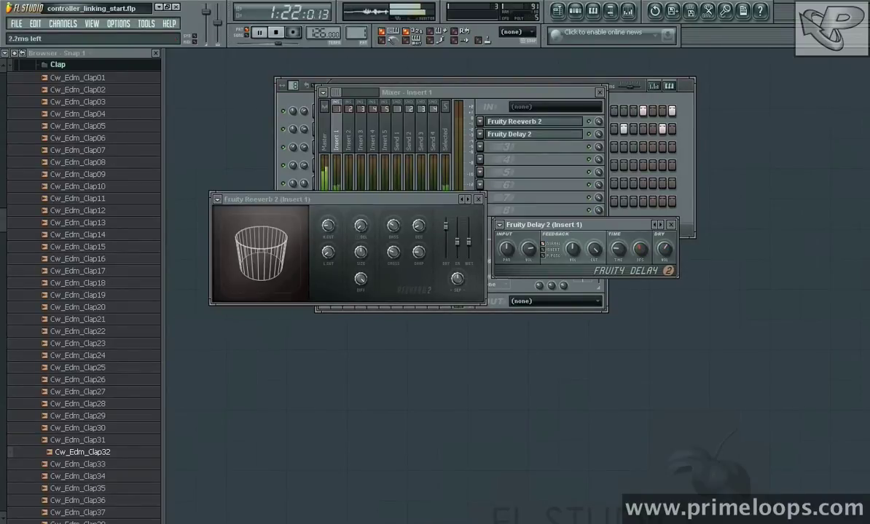
key("space")
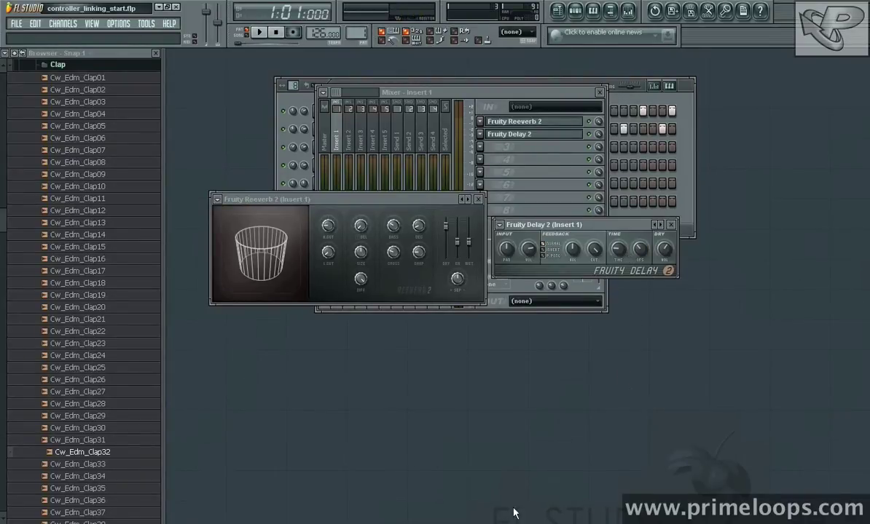
left_click_drag(622, 251, 618, 254)
key("space")
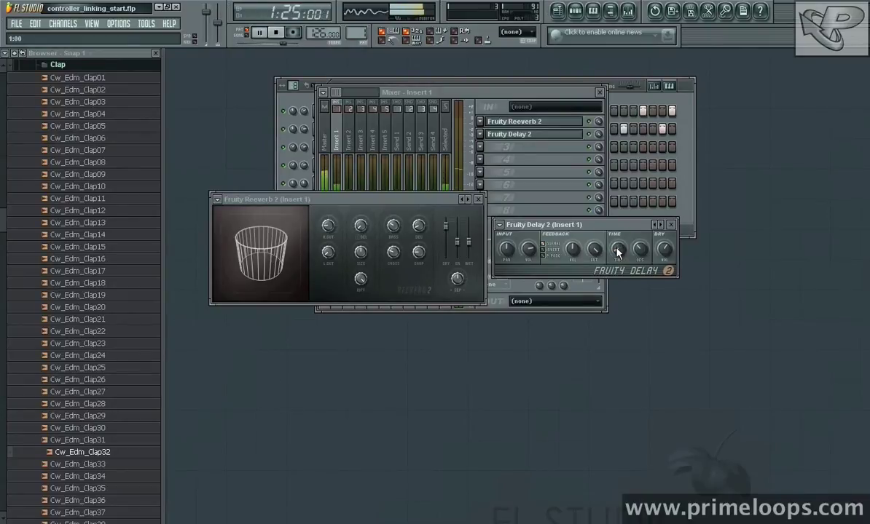
Step: Shorten the delay time to 0:42, adjust the delay cutoff, and stop playback
left_click_drag(618, 250, 595, 249)
key("space")
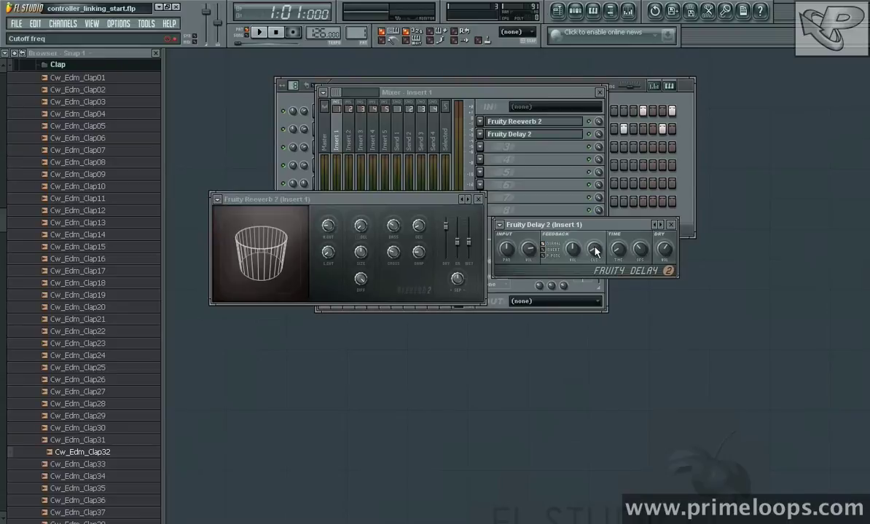
key("space")
left_click_drag(594, 250, 595, 250)
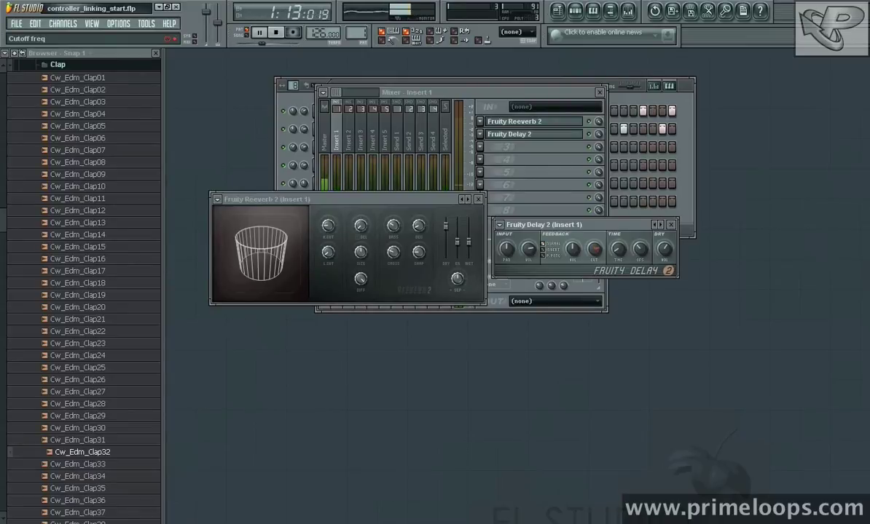
key("space")
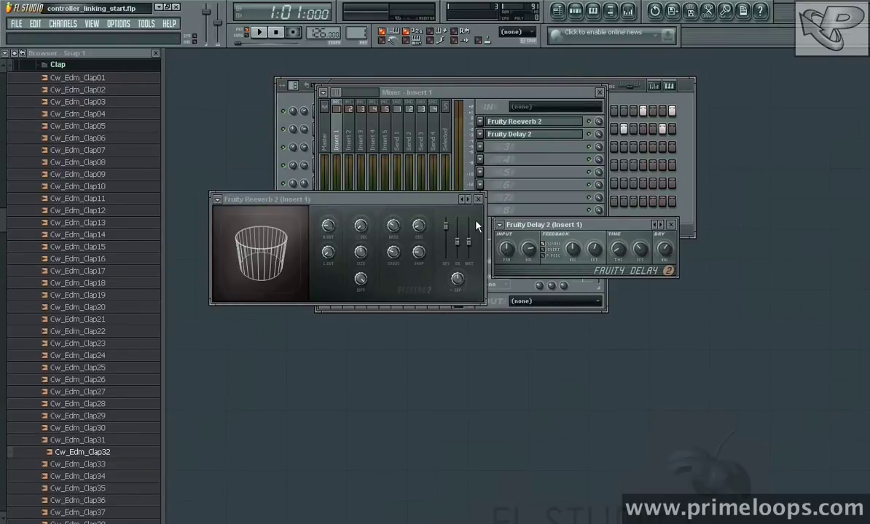
Step: Set reverb early reflections to 56%, wet to about 99%, and high cut to 0.5kHz while auditioning
left_click_drag(470, 241, 468, 257)
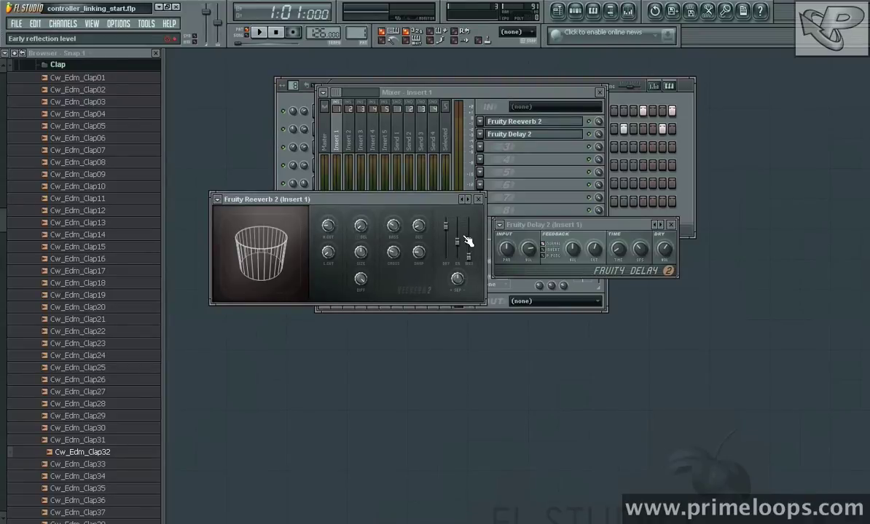
mouse_move(466, 241)
left_mouse_down()
mouse_move(463, 233)
mouse_move(462, 248)
mouse_move(462, 227)
left_mouse_up()
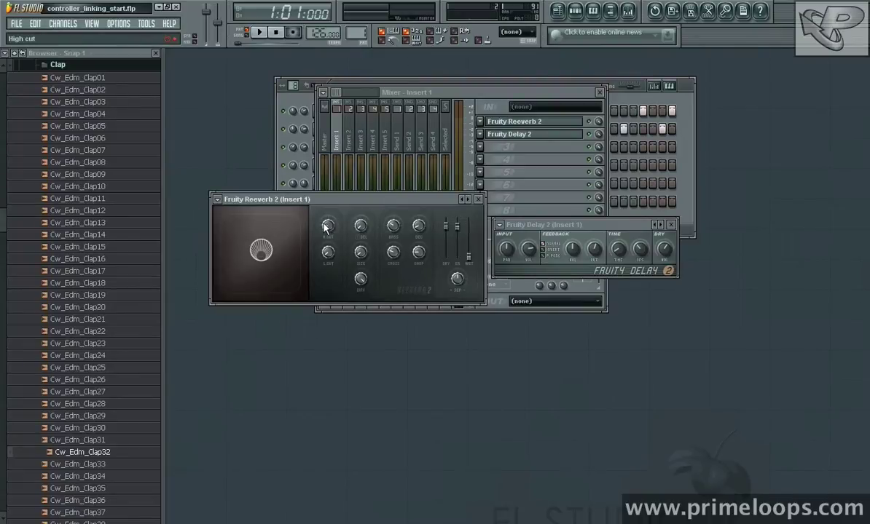
left_click(471, 258)
left_click_drag(471, 259, 469, 222)
key("space")
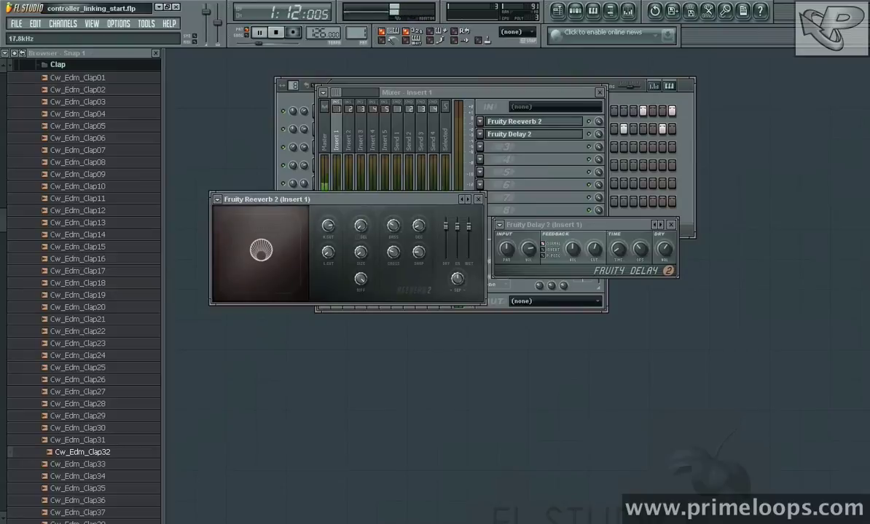
mouse_move(329, 227)
left_mouse_down()
mouse_move(328, 270)
mouse_move(330, 231)
left_mouse_up()
key("space")
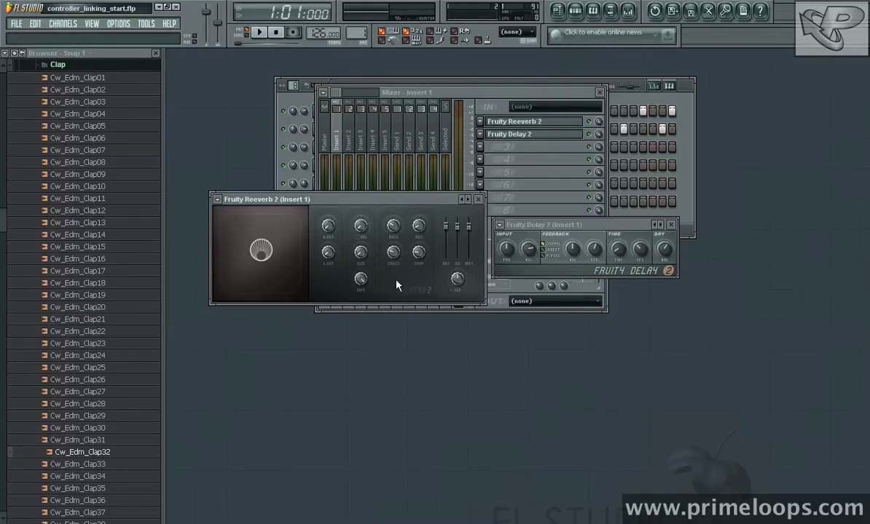
Step: Drop the reverb wet to 9%, move both effect windows to the bottom, and select Master
left_click_drag(469, 226, 468, 253)
left_click(443, 192)
left_click_drag(406, 200, 373, 407)
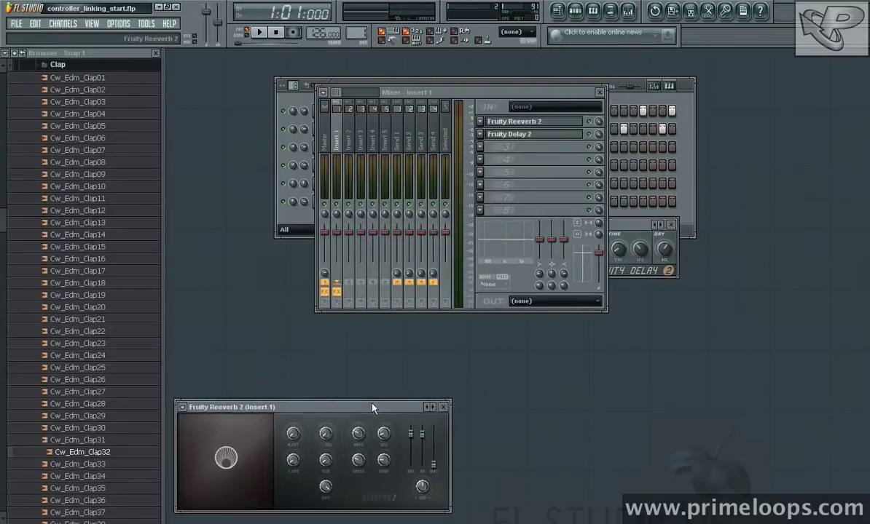
left_click_drag(644, 227, 629, 408)
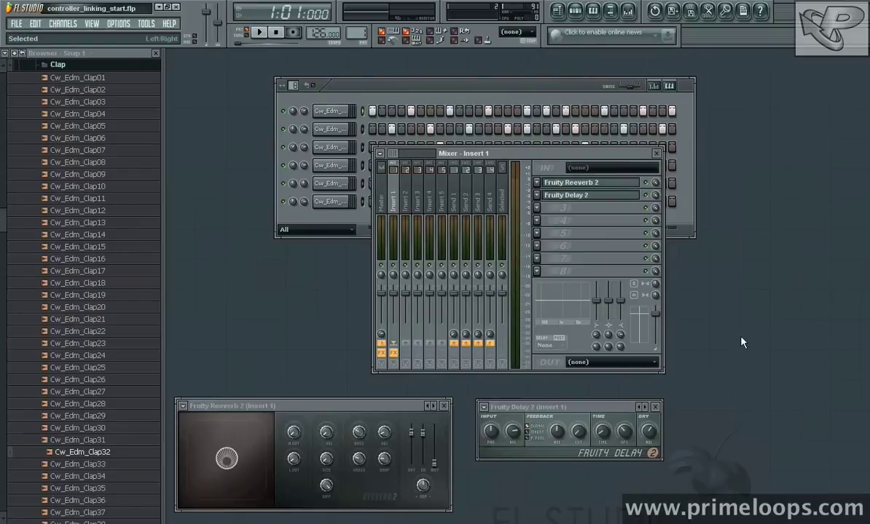
left_click(378, 191)
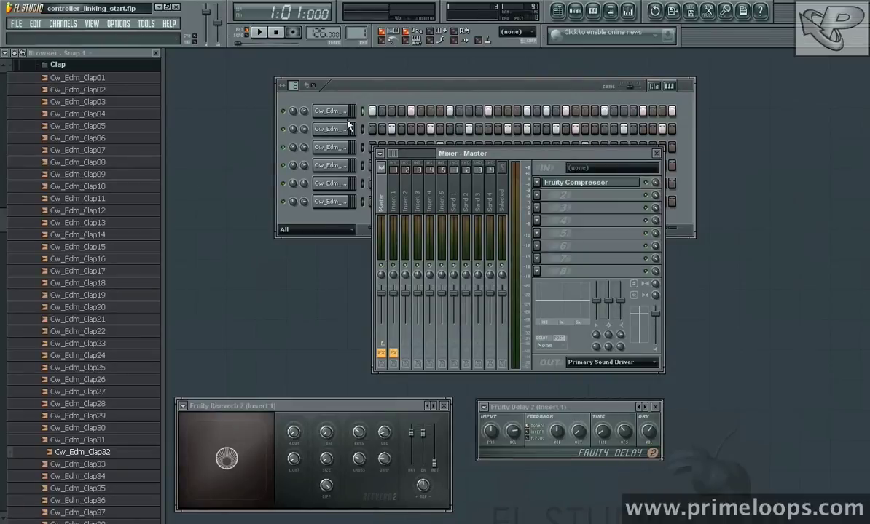
Step: Add a Fruity Peak Controller to Master slot 2 and open link settings for the delay cutoff
left_click(379, 189)
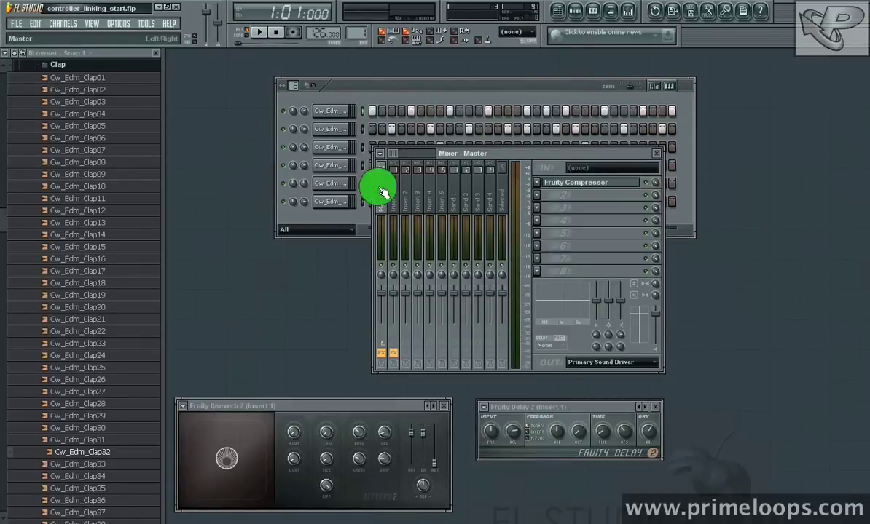
left_click(537, 197)
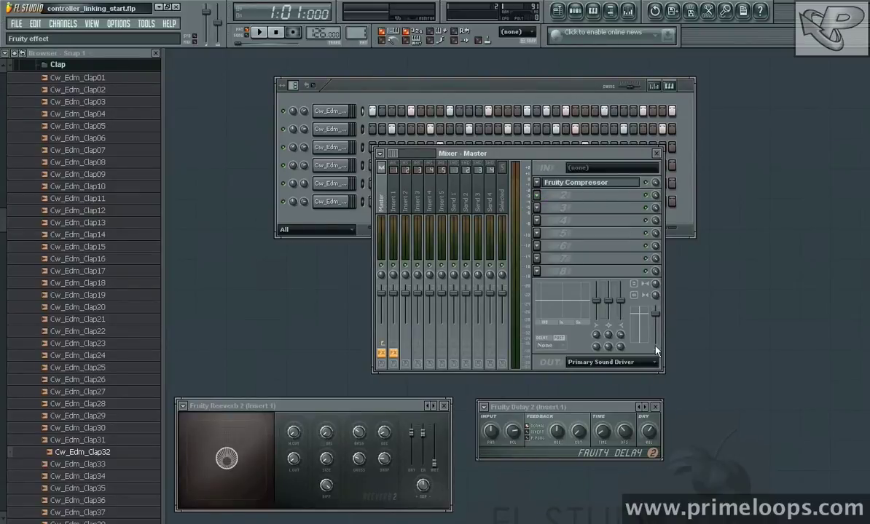
left_click_drag(673, 189, 262, 117)
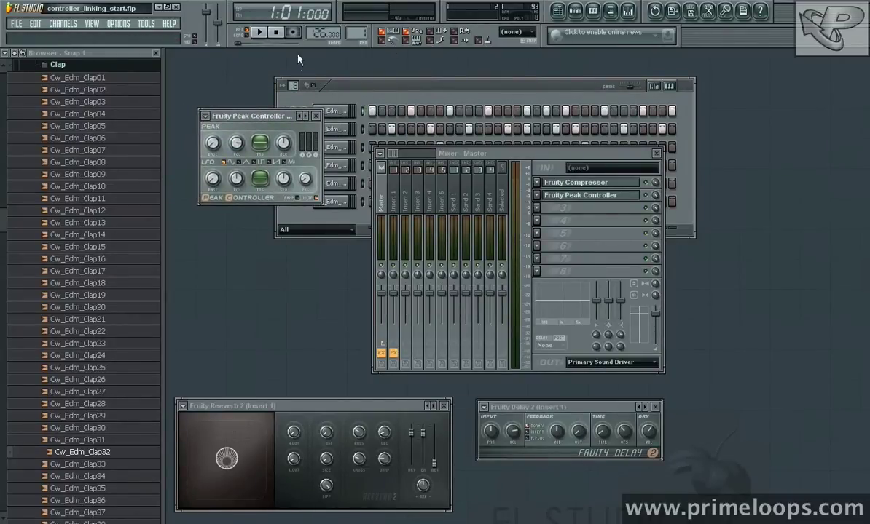
mouse_move(255, 117)
left_mouse_down()
mouse_move(238, 127)
mouse_move(244, 123)
left_mouse_up()
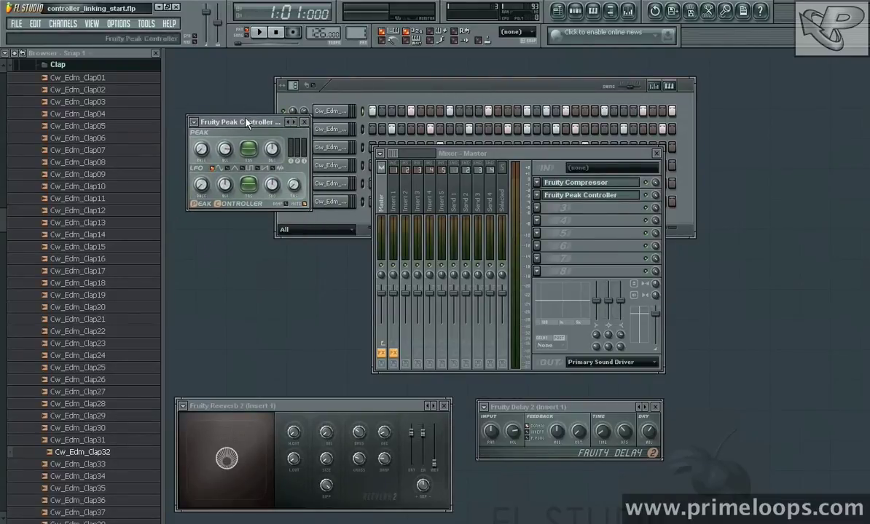
left_click(580, 436)
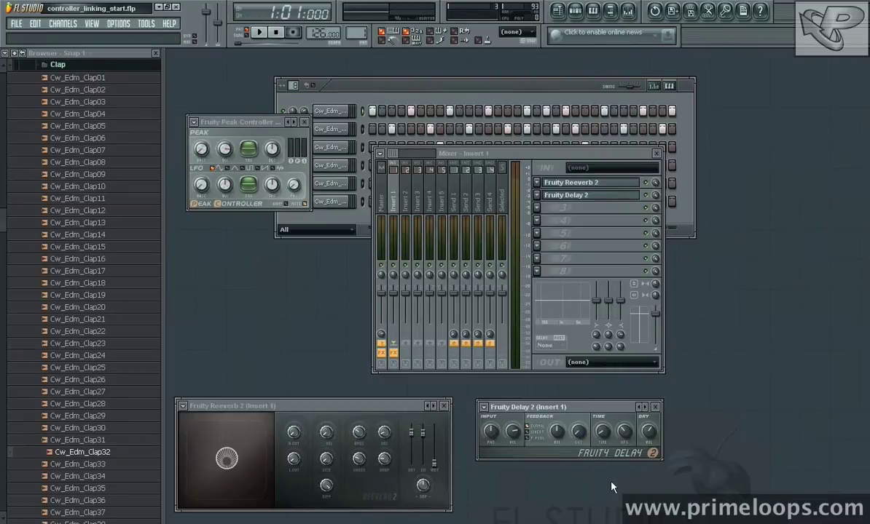
key("ctrl+j")
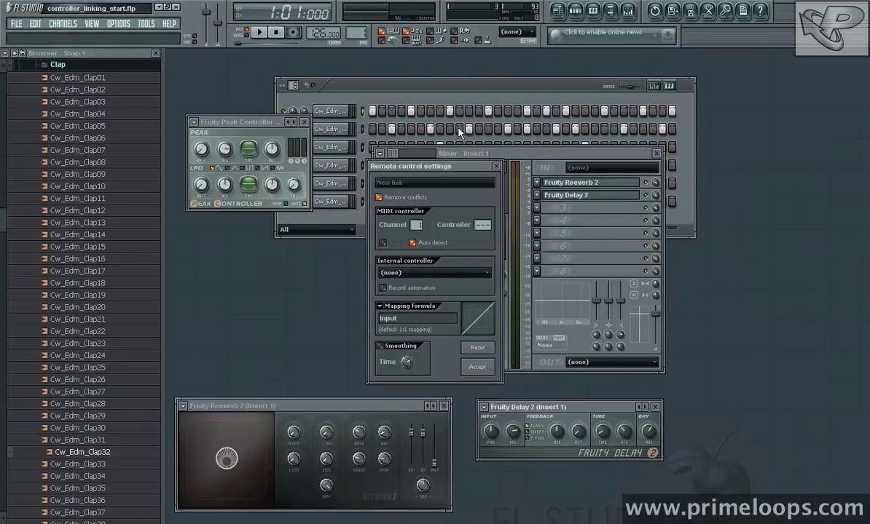
Step: Link the delay cutoff to internal controller 'Peak ctrl (Master) - Peak' and accept
left_click_drag(447, 168, 537, 72)
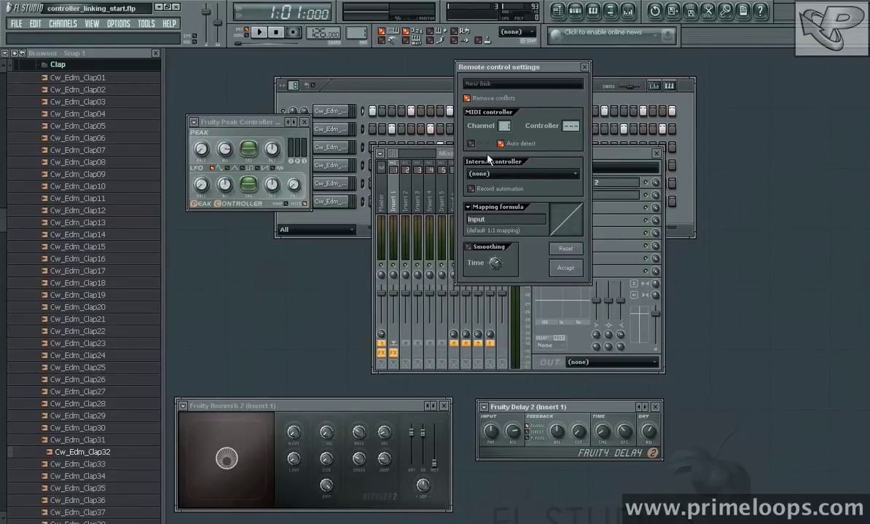
left_click(573, 173)
left_click(542, 222)
left_click(565, 268)
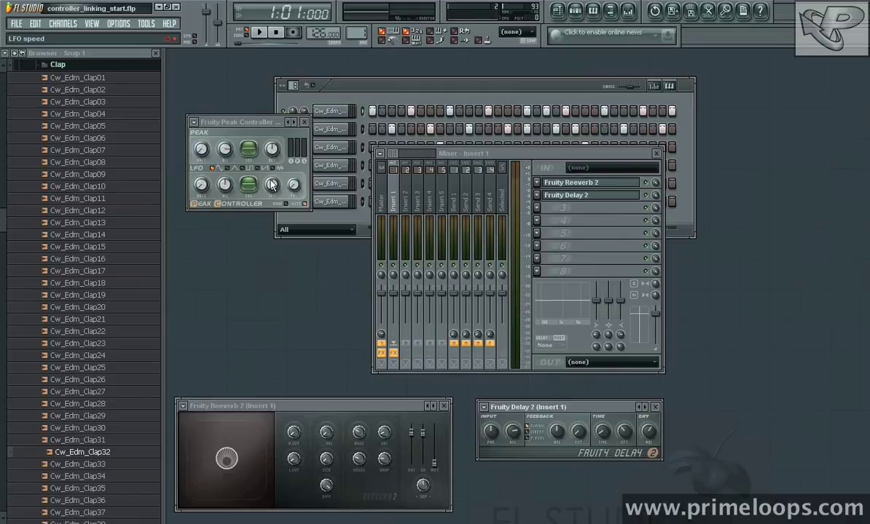
Step: Select the Master track, then play and stop the beat to hear the linked cutoff
left_click(310, 209)
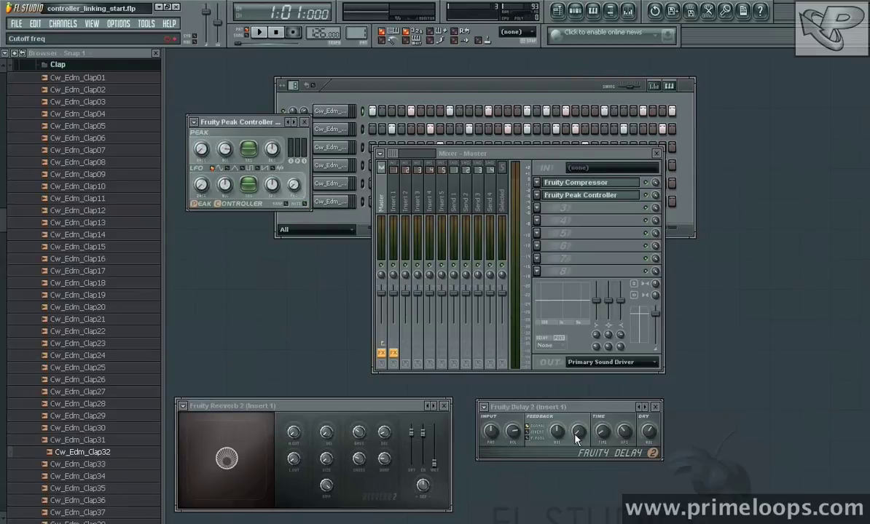
key("space")
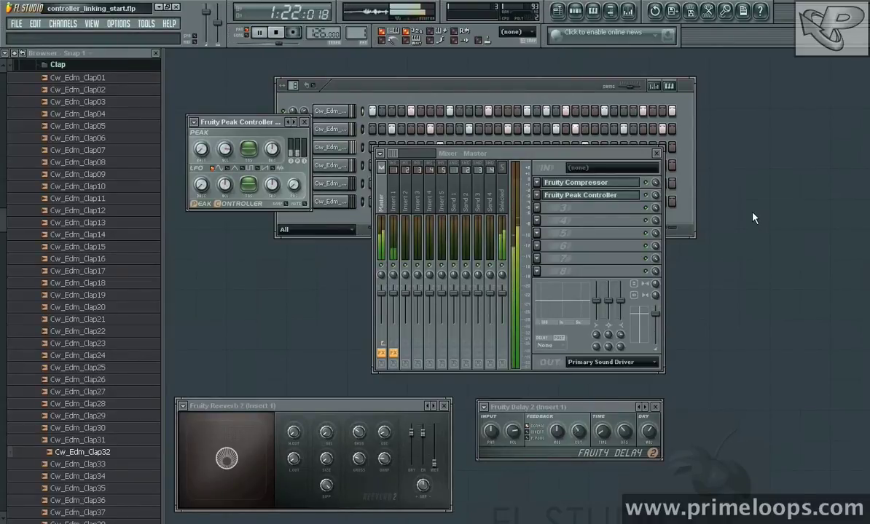
key("space")
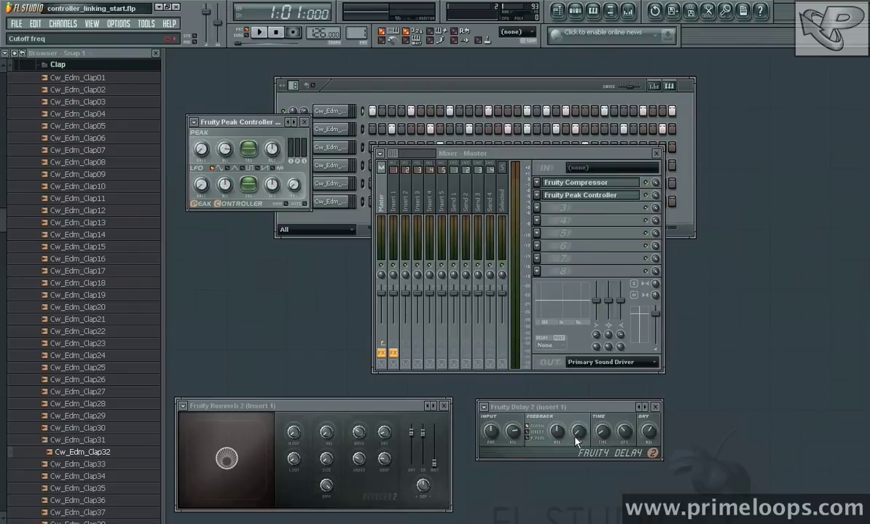